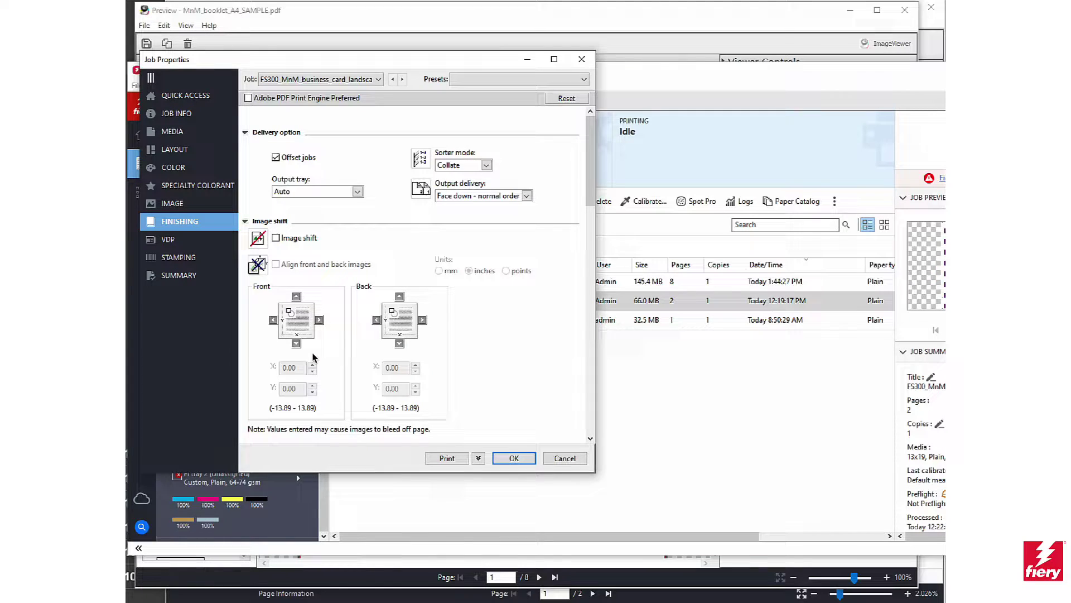
- Bring the MnM_booklet_A4_SAMPLE.pdf preview window in front of the Job Properties dialog
click(331, 23)
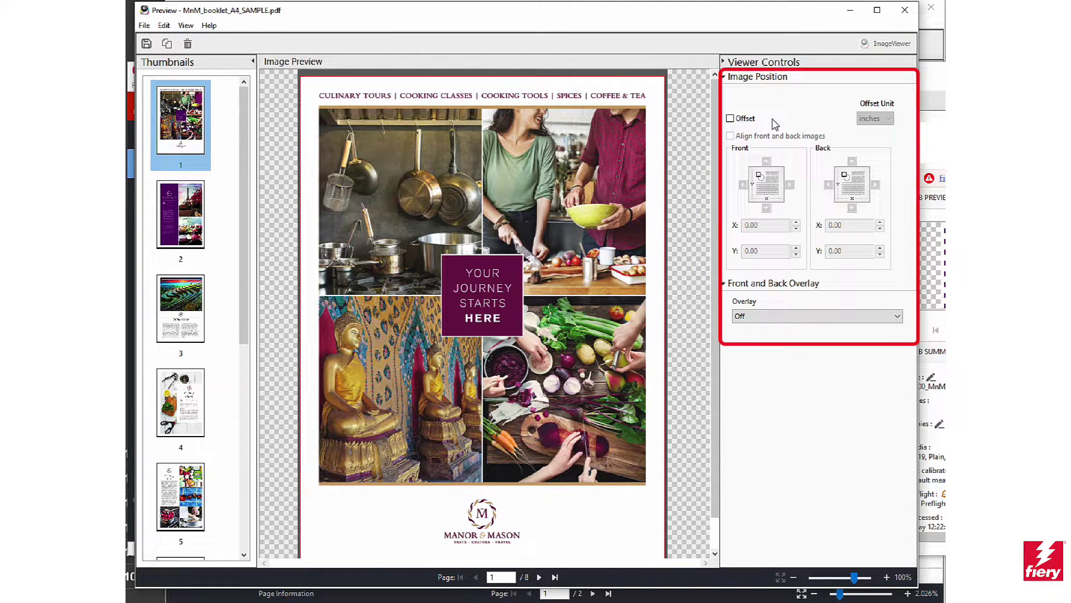
- Enable Offset and Align front and back images, leaving both offsets at 0.00 inches
click(730, 120)
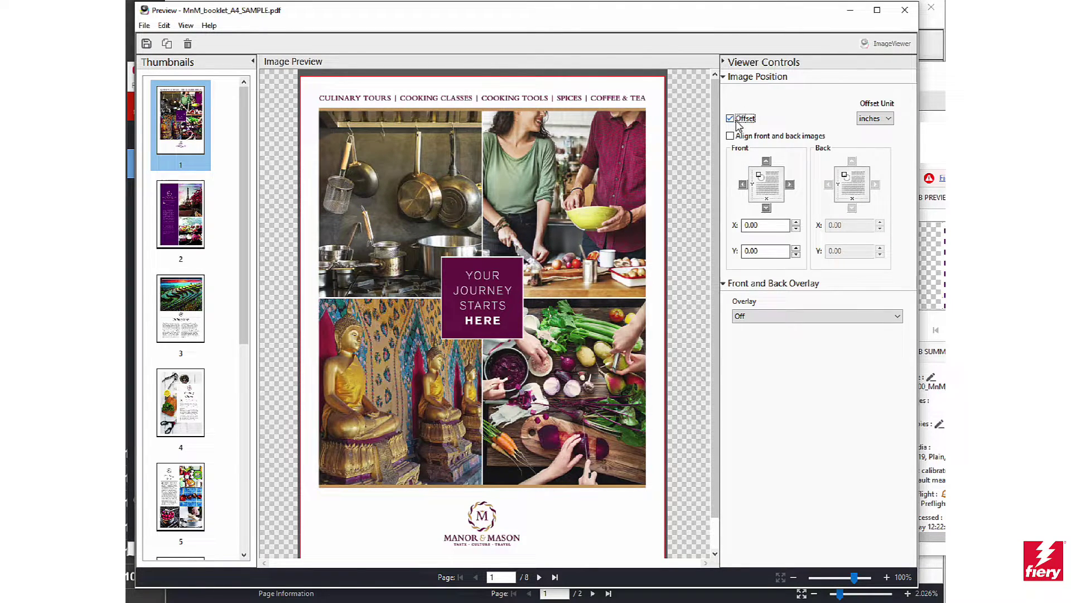
click(730, 136)
- Keep inches as the offset unit, then turn the overlay on in continuous tone after trying Custom
click(873, 119)
click(874, 121)
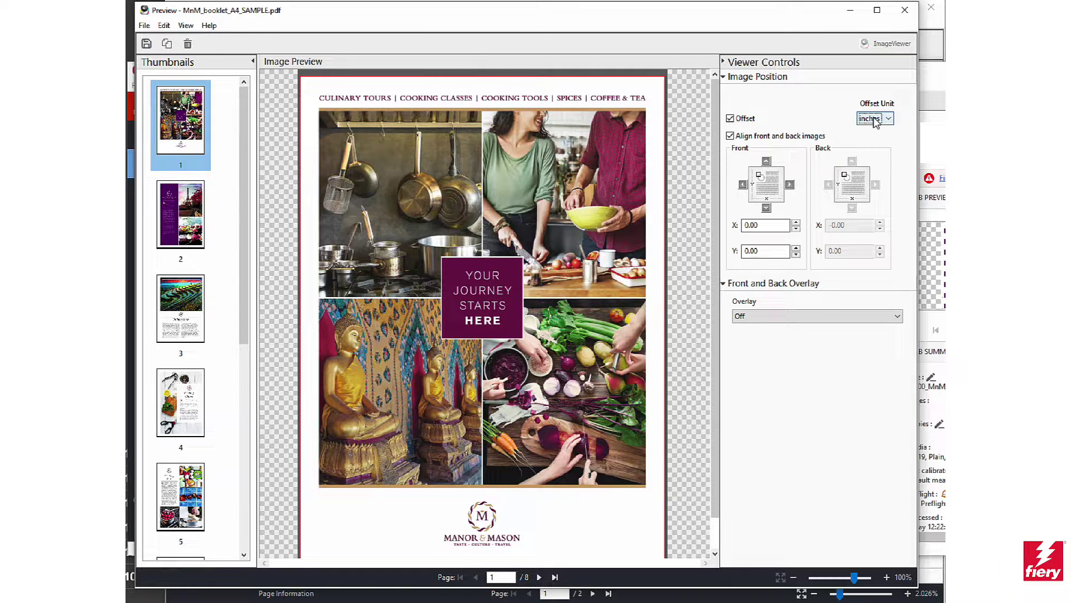
click(764, 317)
click(756, 337)
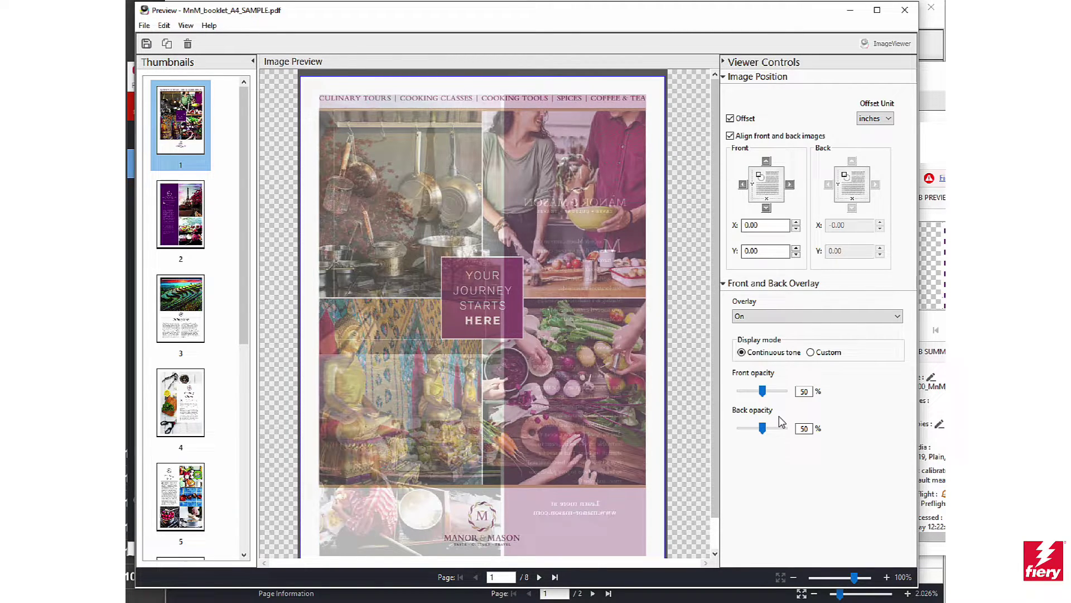
click(812, 354)
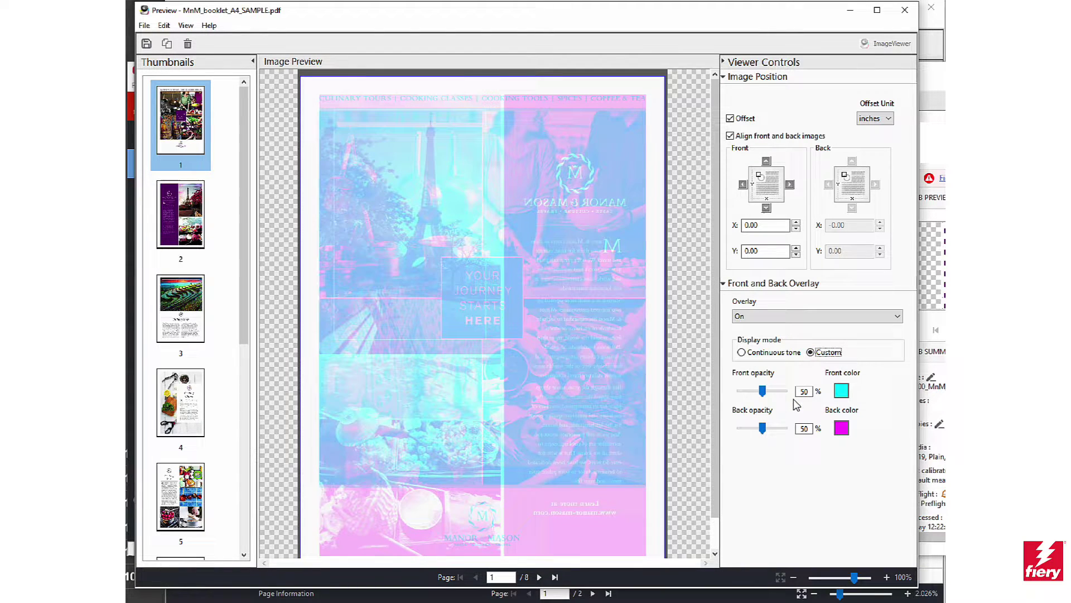
click(741, 352)
- Set the front X image offset to 0.12 inches
double_click(761, 225)
text(.12)
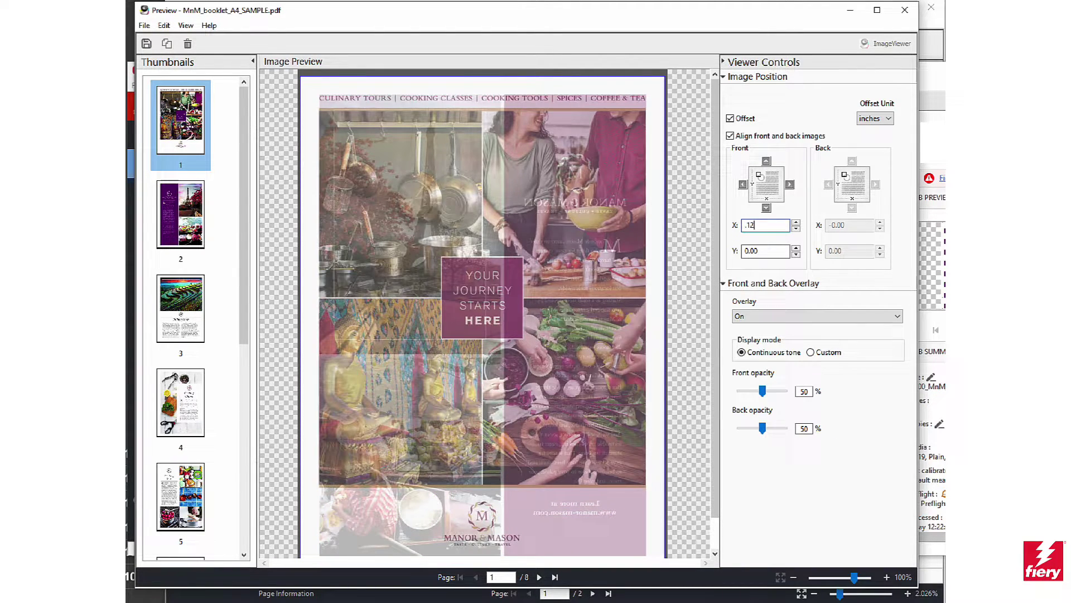
key(Tab)
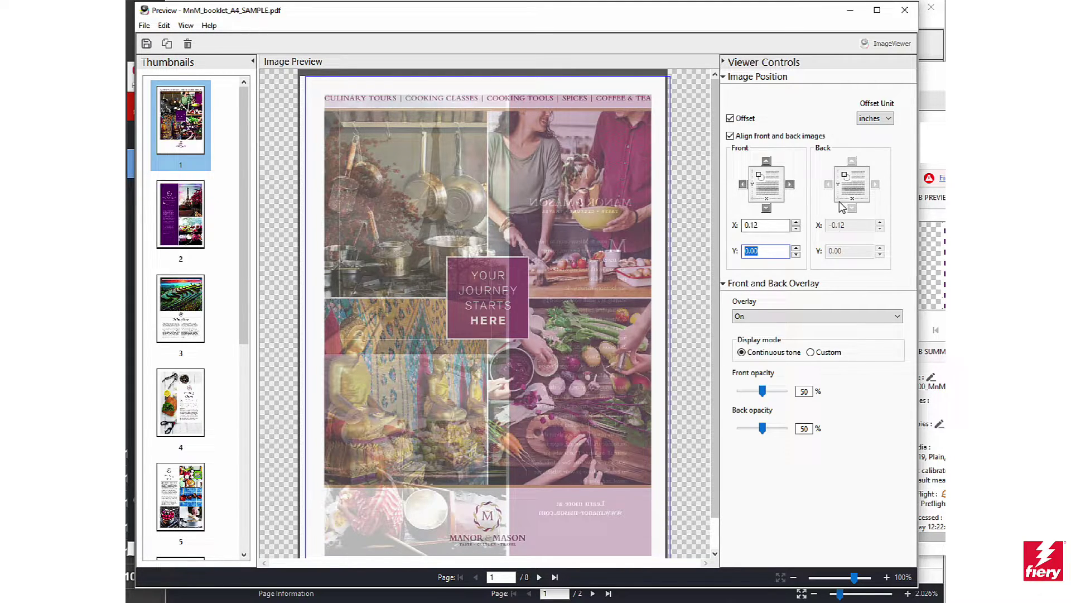
- Unlink the front and back images and raise the back X offset to 0.24 inches
click(730, 136)
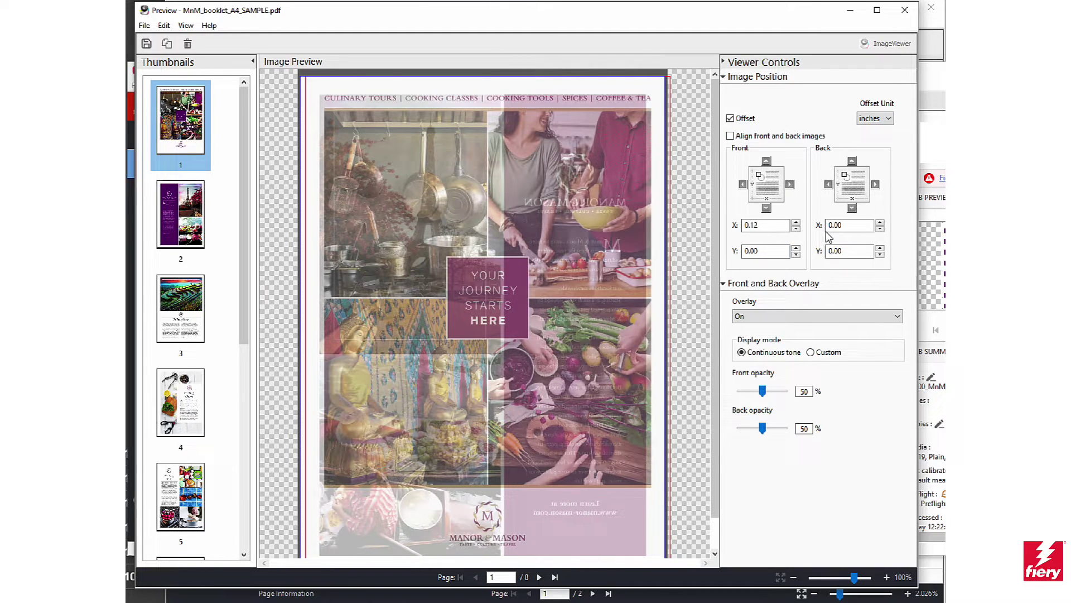
click(880, 222)
click(880, 222)
click(880, 222)
click(880, 223)
click(879, 222)
click(880, 222)
click(880, 222)
click(880, 222)
click(880, 222)
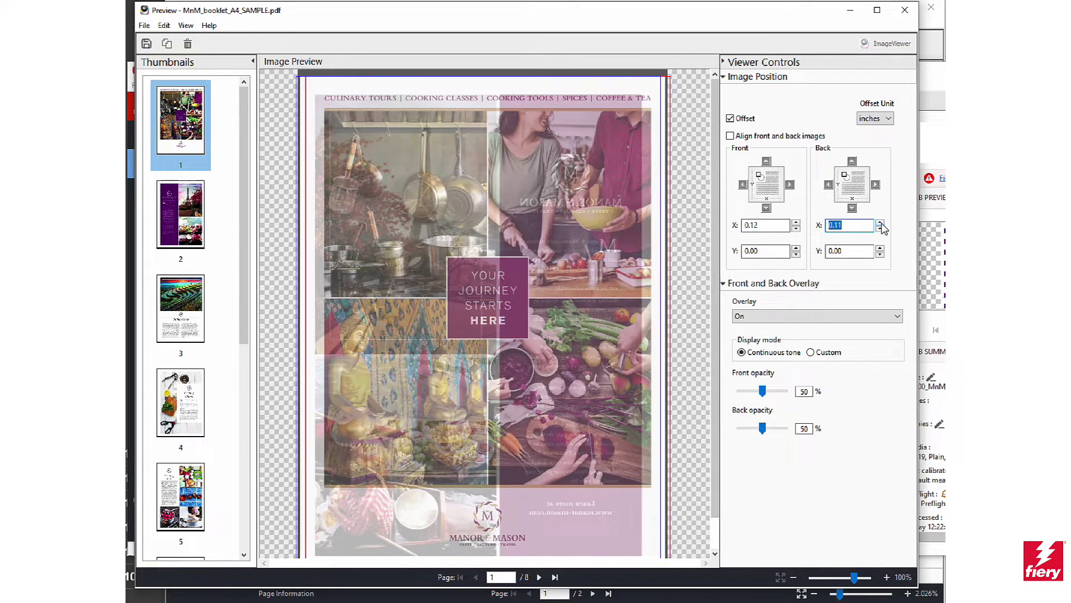
click(880, 222)
click(880, 222)
click(879, 222)
click(880, 222)
click(880, 222)
click(880, 222)
click(880, 222)
click(880, 222)
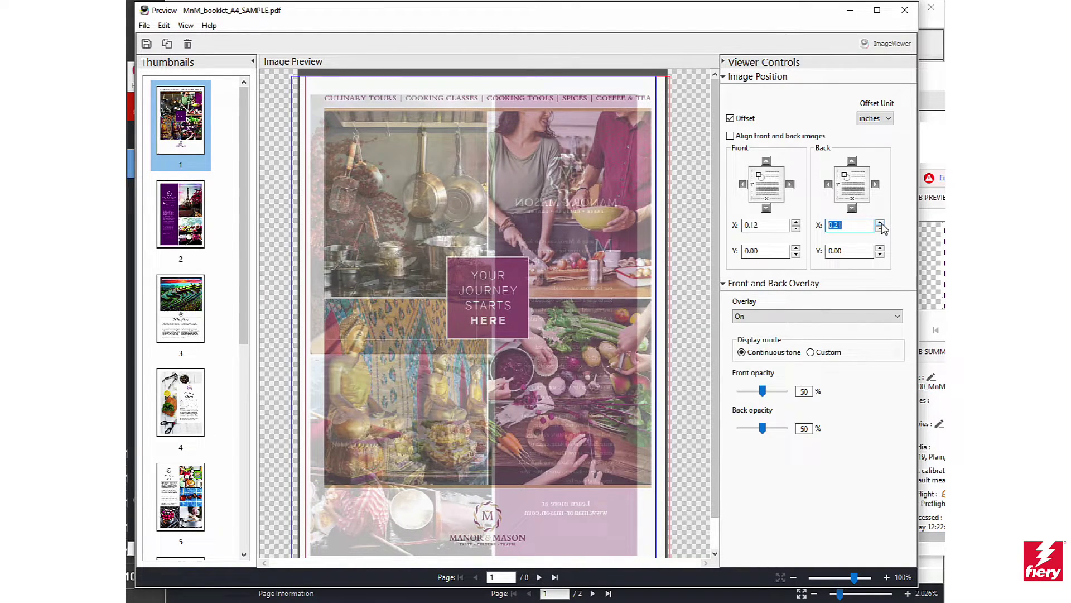
click(879, 222)
click(880, 222)
click(879, 222)
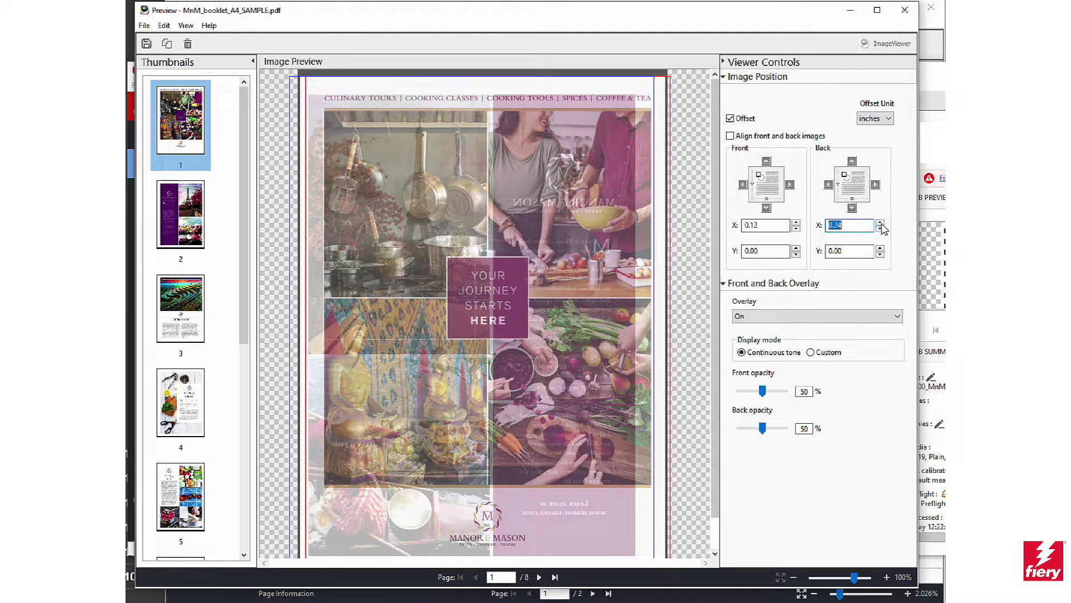
click(323, 74)
- Toggle the Non-Imageable Area display off and back on from the View menu
click(186, 26)
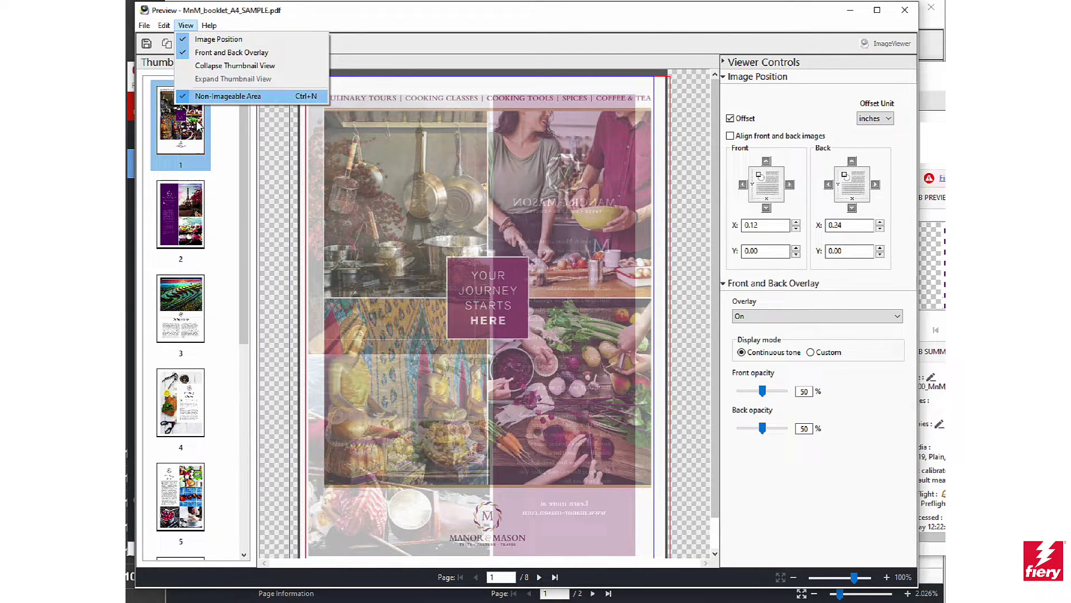
click(209, 96)
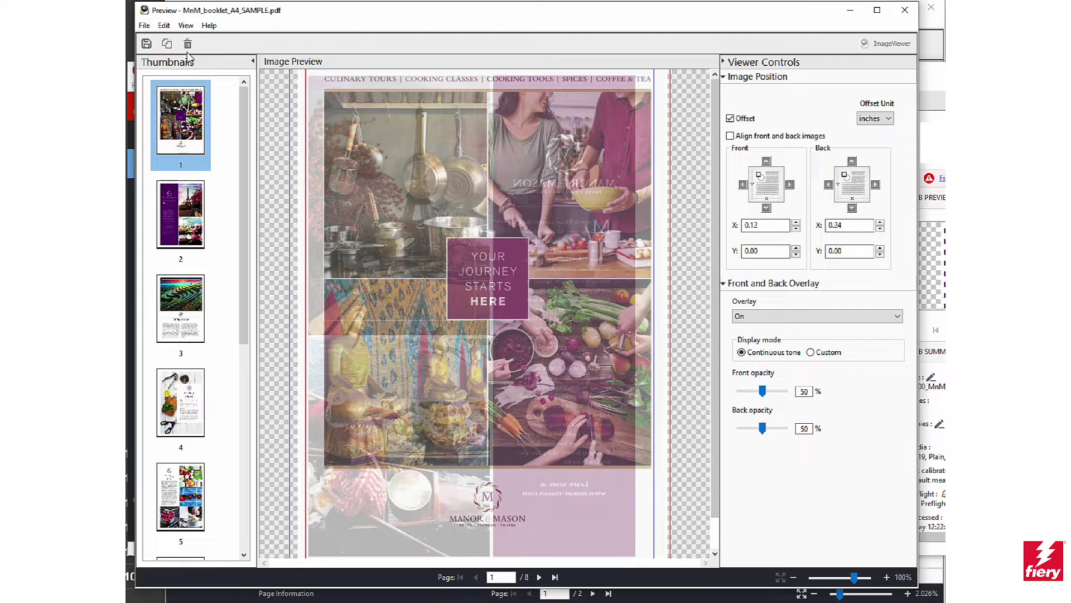
click(187, 26)
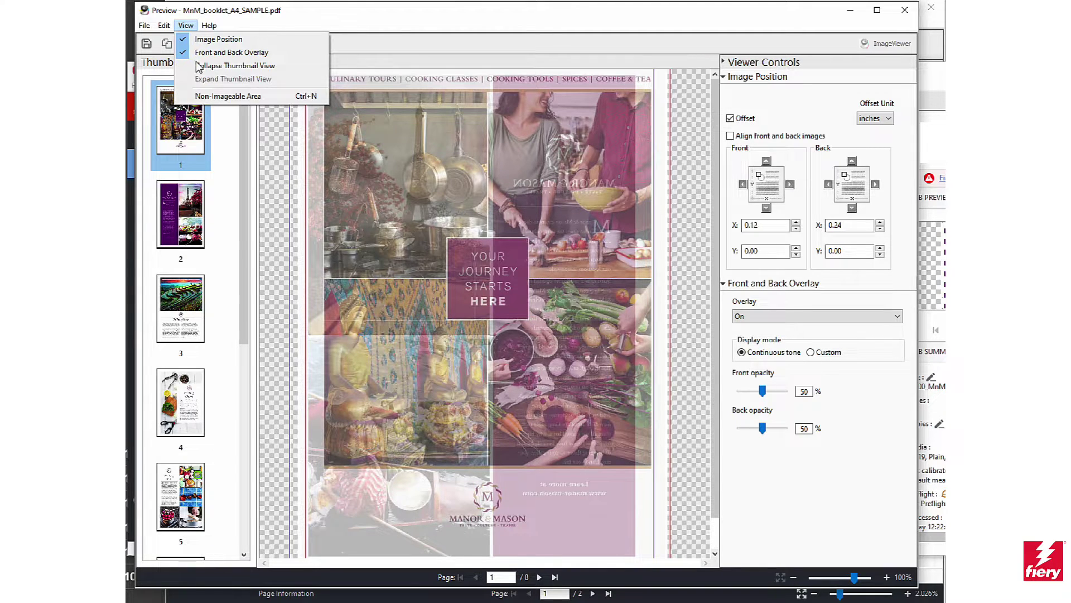
click(206, 96)
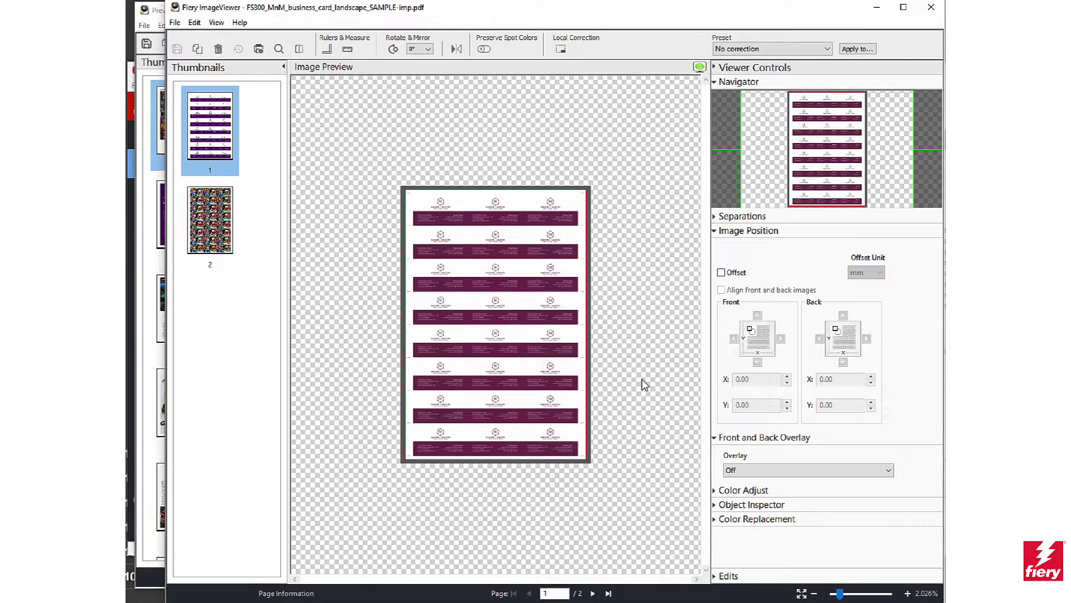
- Zoom to 50% on the sheet's top-left crop marks and turn on rulers
click(801, 593)
click(908, 593)
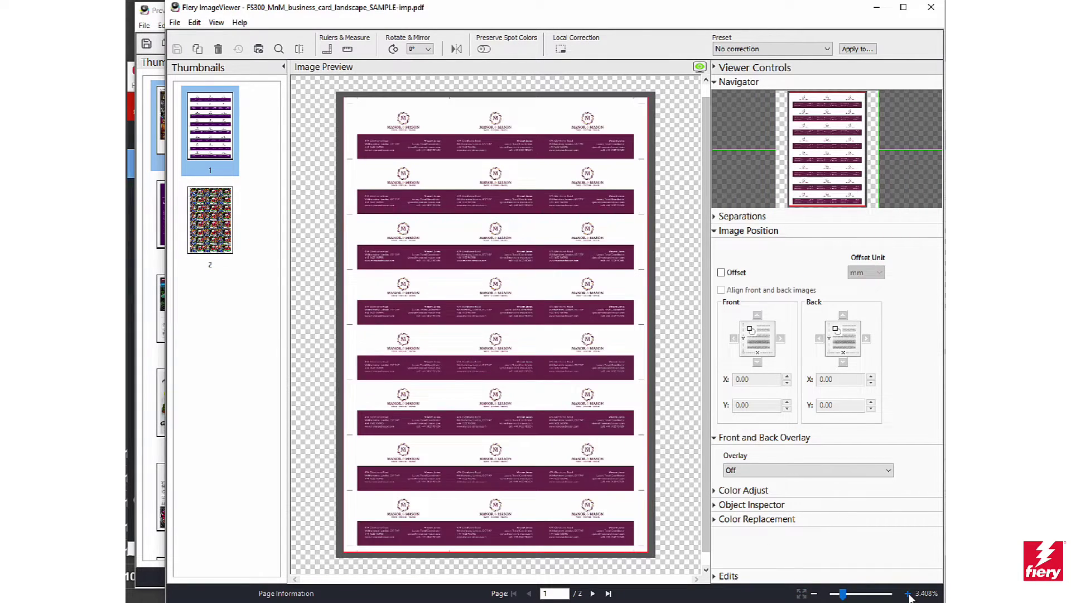
click(908, 593)
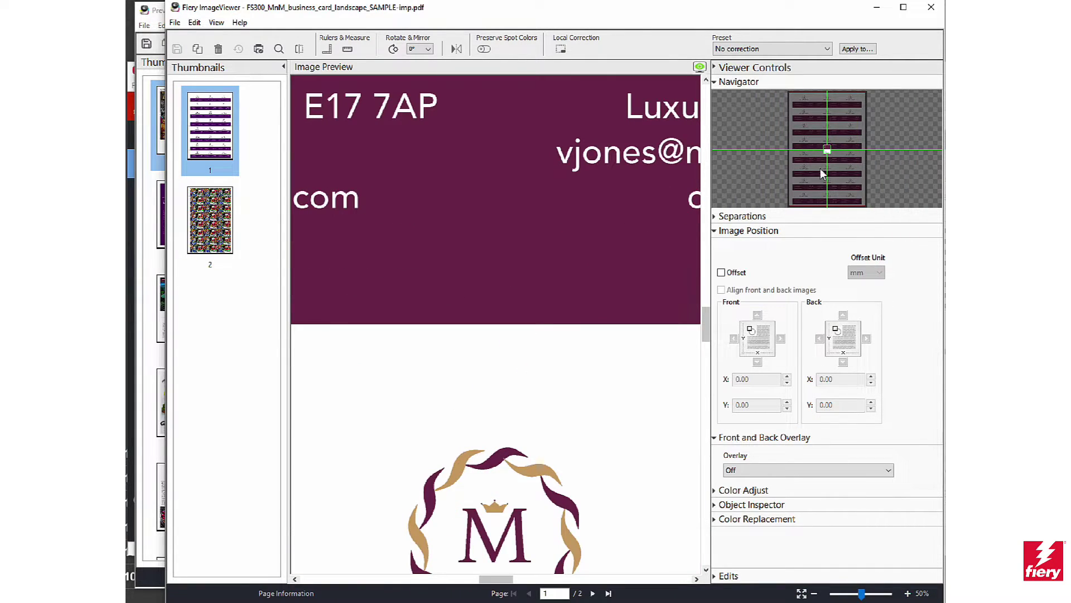
click(791, 95)
click(328, 49)
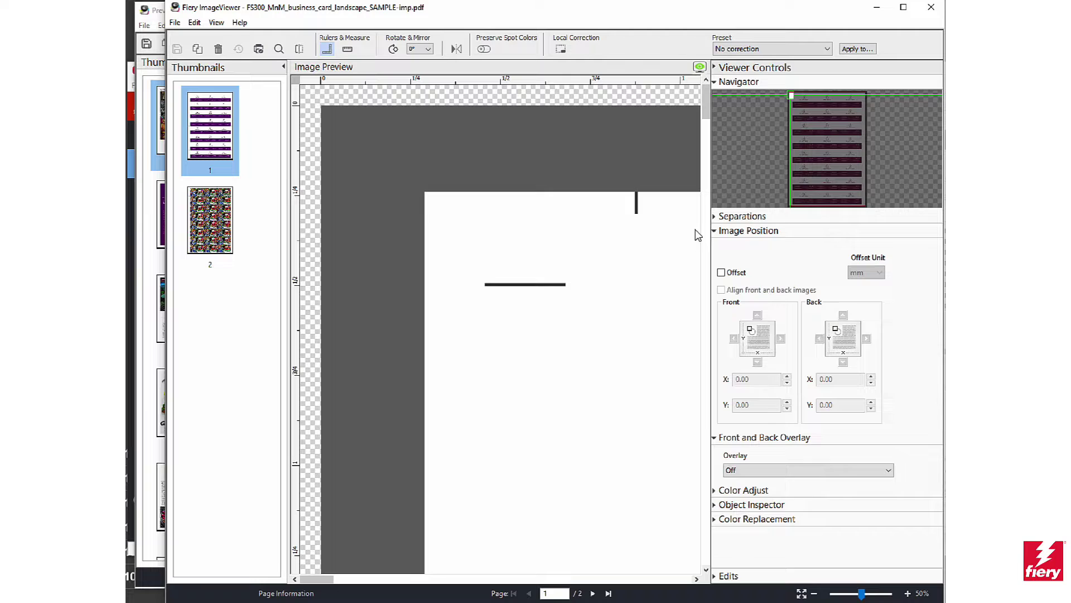
- Enable image offset in inches and turn the front and back overlay on
click(721, 272)
click(866, 272)
click(864, 299)
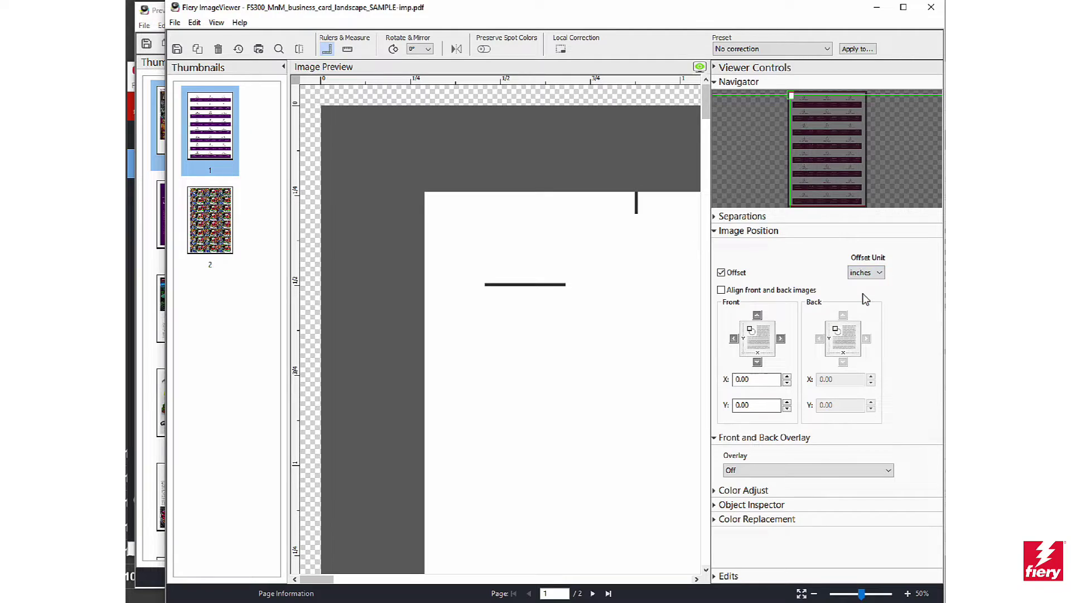
click(776, 471)
click(772, 488)
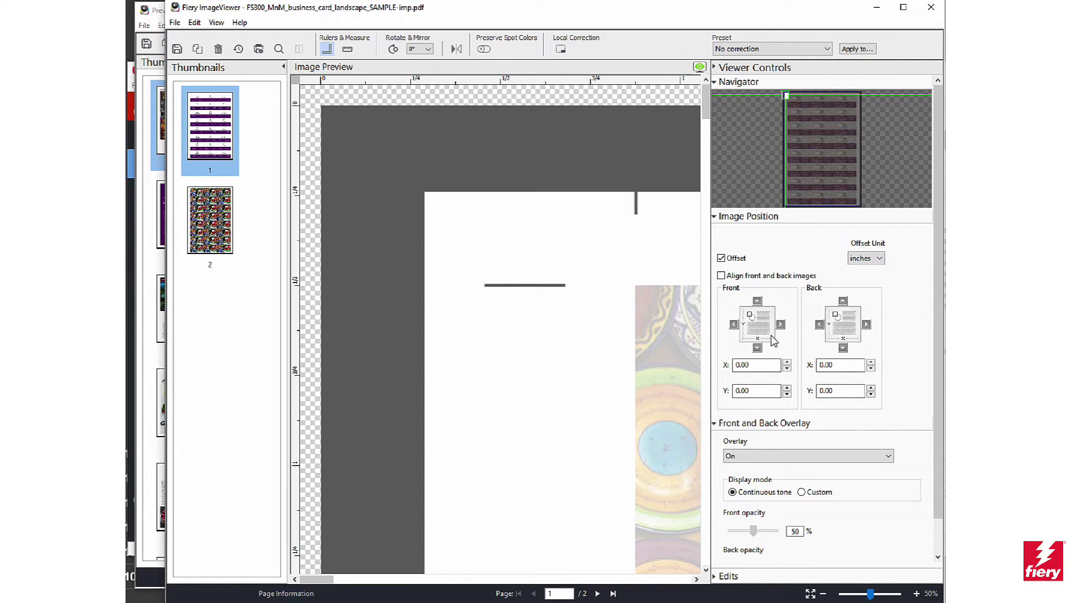
- Test back X offset nudges, ending with the back image shifted to -0.10 inches
click(871, 362)
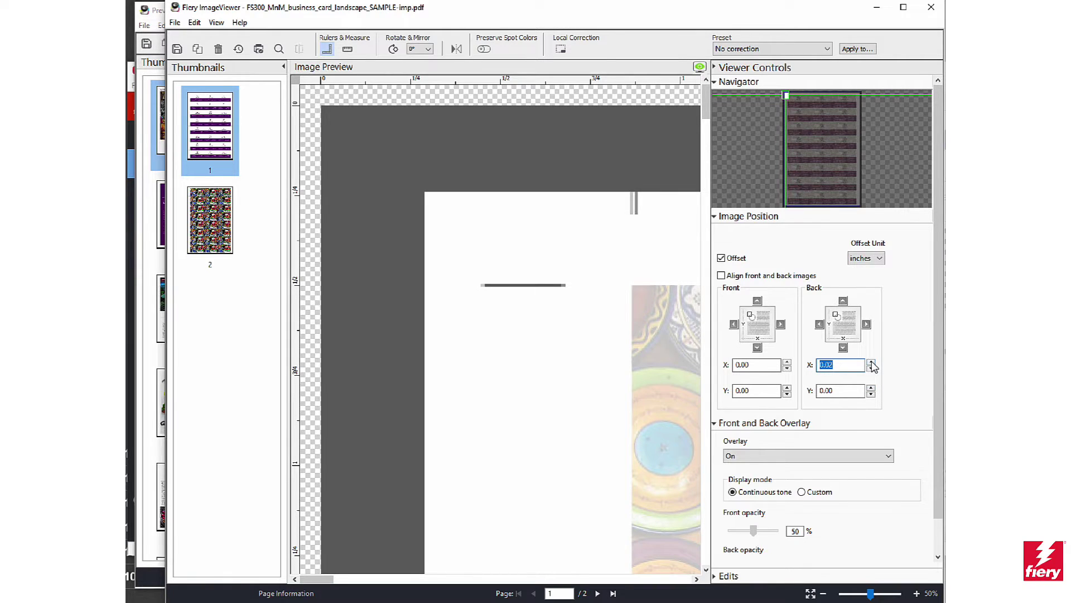
click(871, 362)
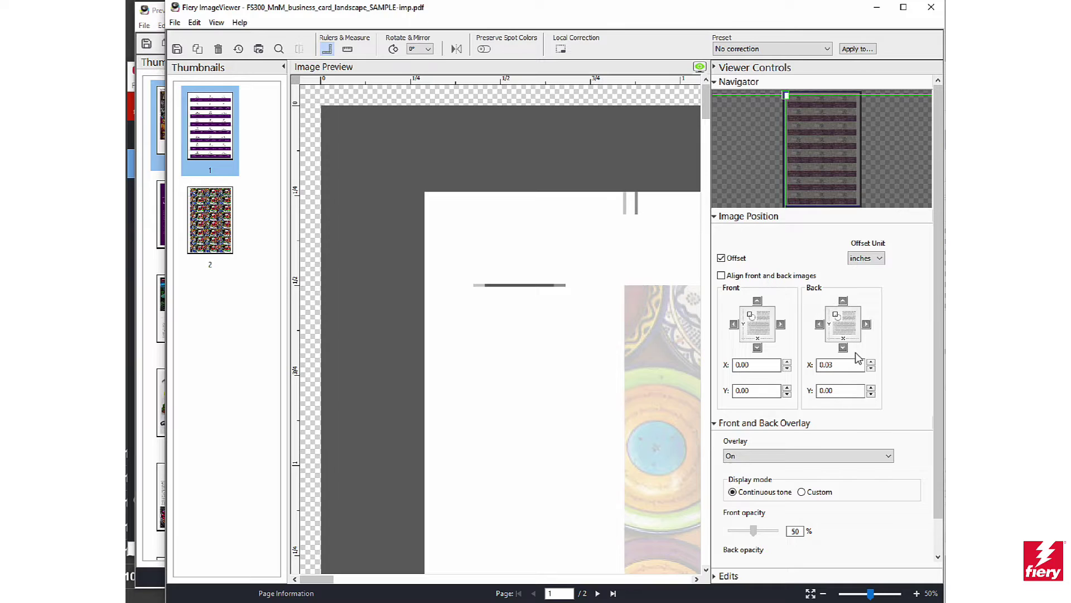
click(867, 324)
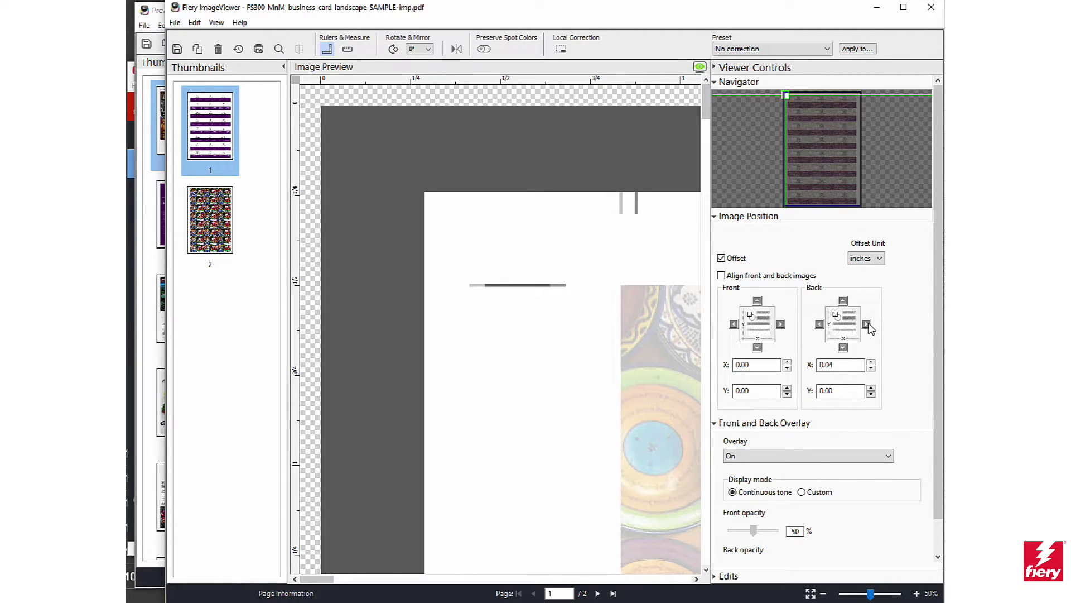
click(820, 325)
click(820, 325)
click(820, 325)
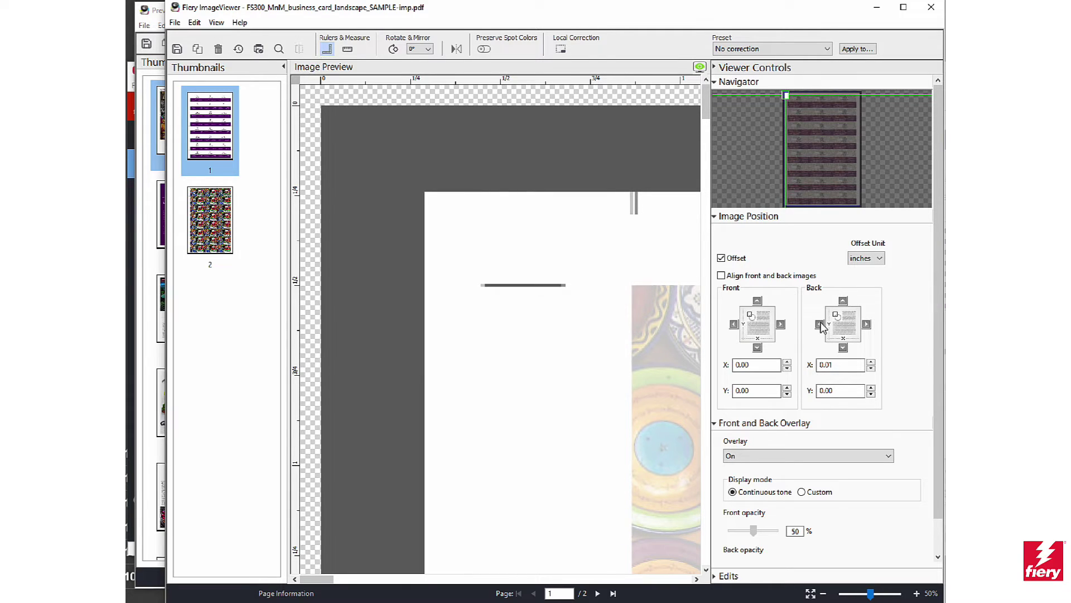
click(819, 324)
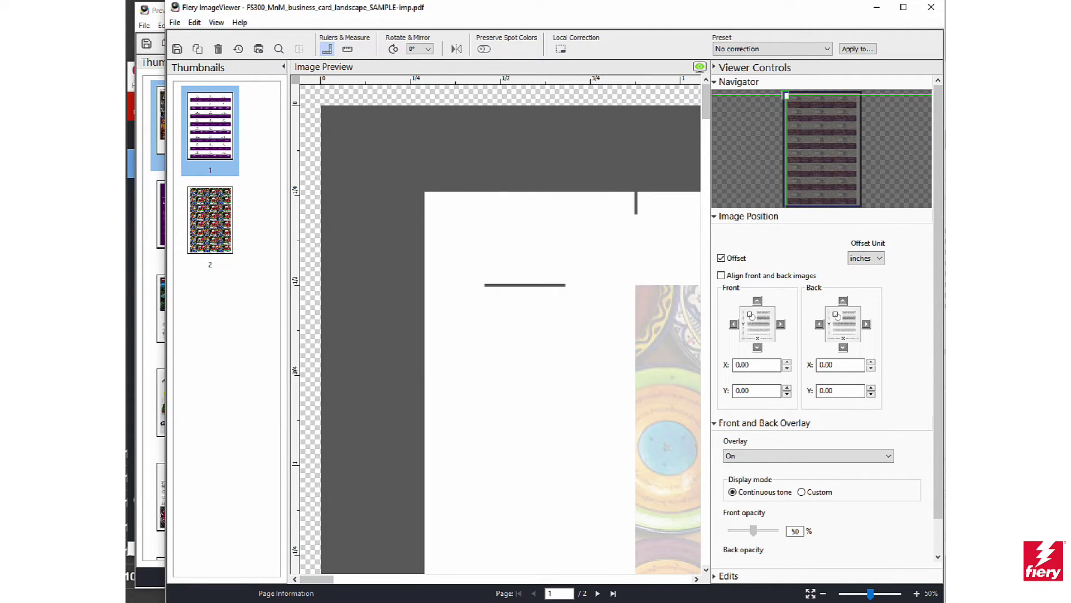
click(819, 324)
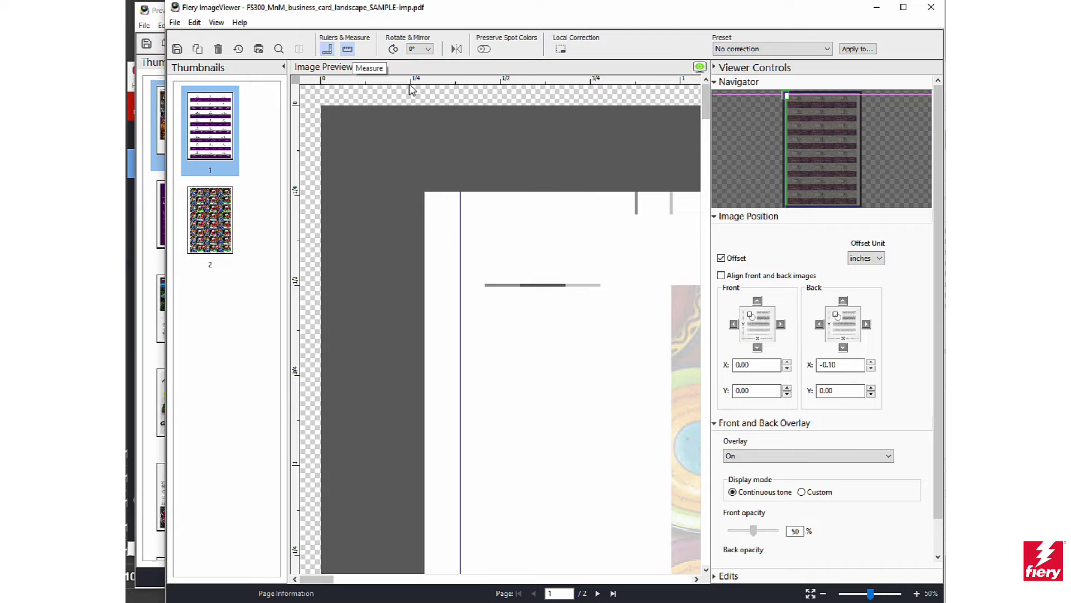
- Drag a ruler guide to measure the crop mark gap and send a proof print
drag(483, 82, 532, 89)
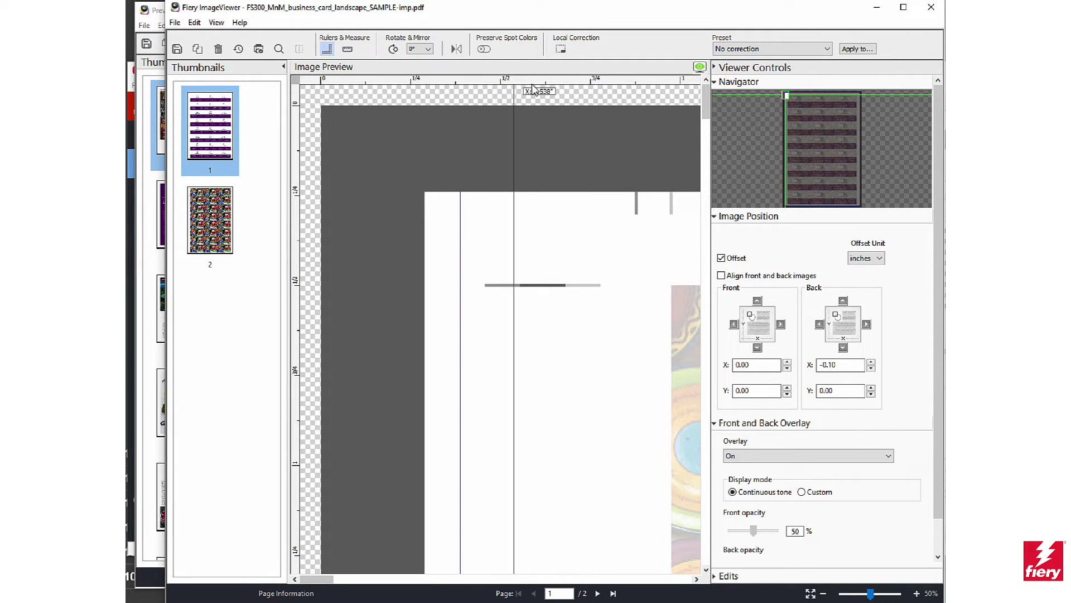
click(260, 51)
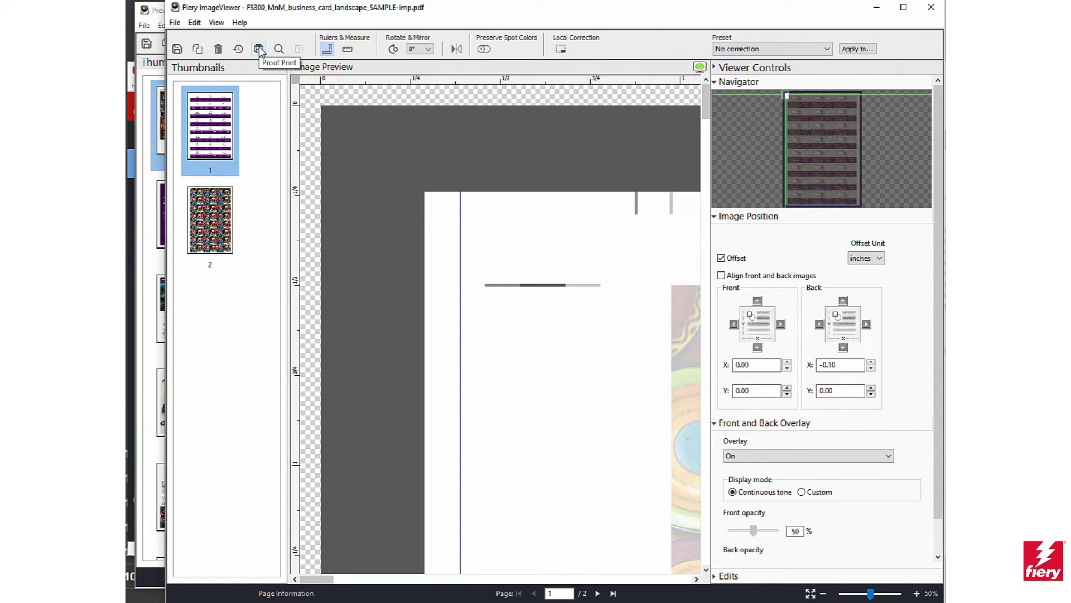
click(260, 50)
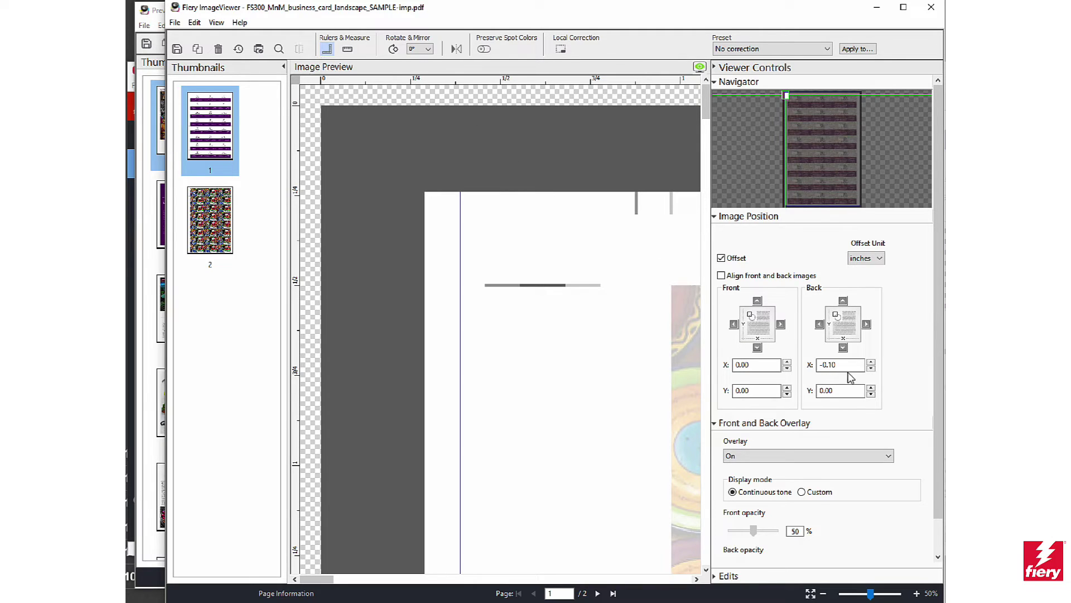
- Reset the back X offset to 0.00 inches
drag(845, 368, 791, 371)
text(0.00)
key(Tab)
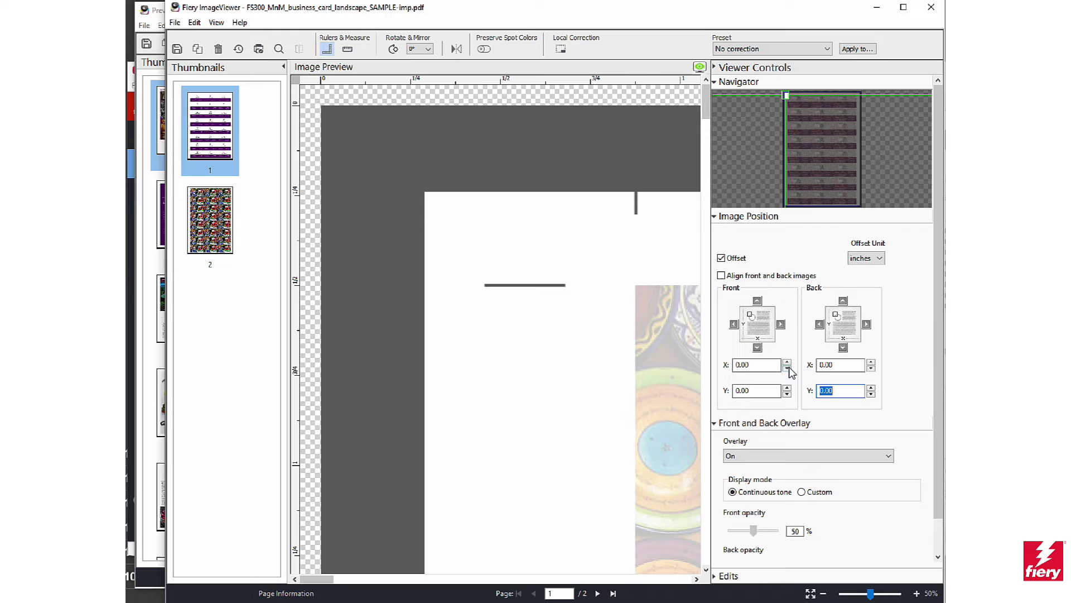